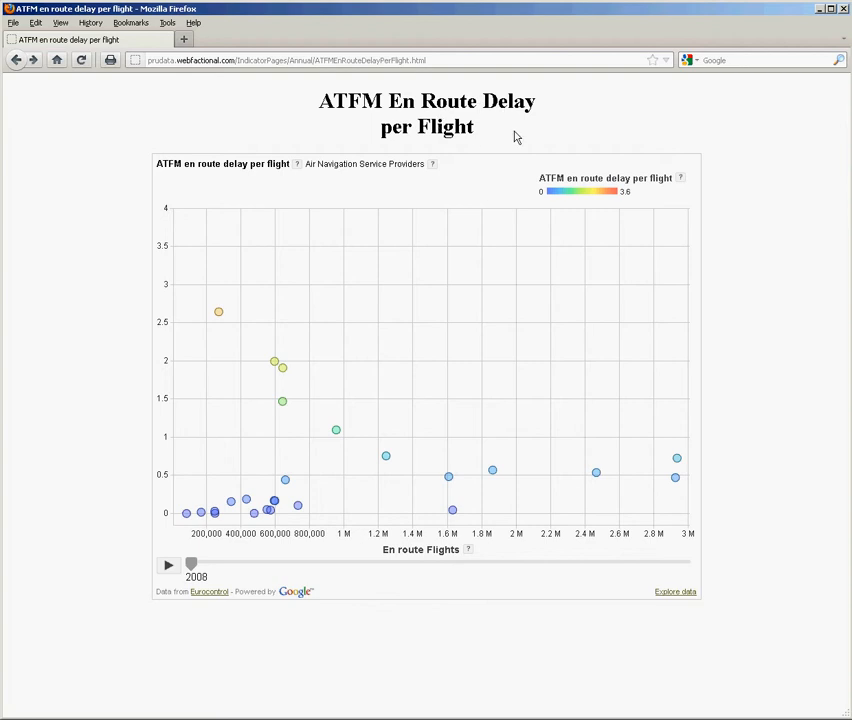
Step: Play and pause the embedded en route delay chart's animation, and open the dataset in the full data explorer
{"action": "left_click", "coordinate": [168, 567]}
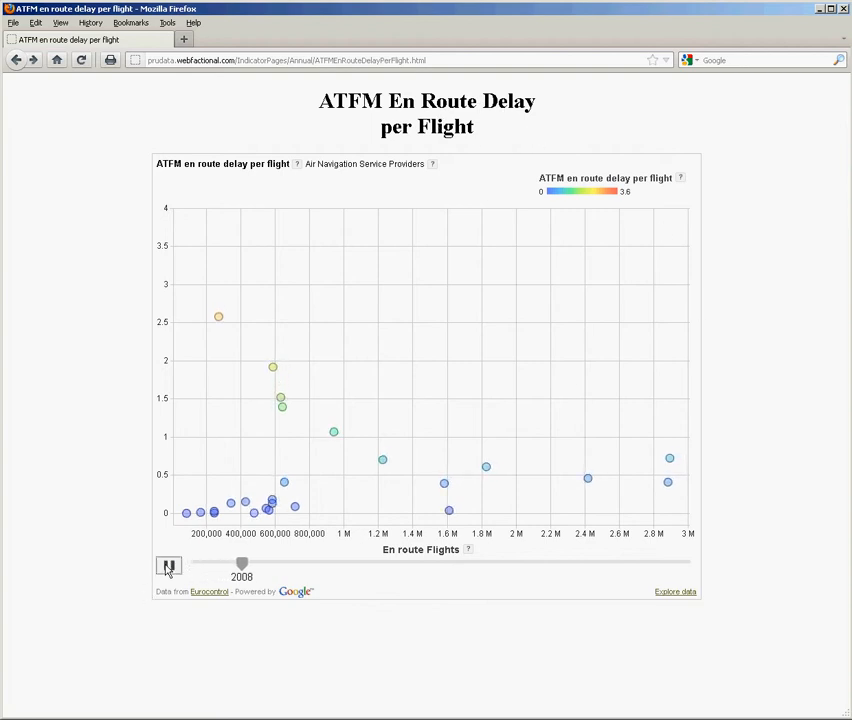
{"action": "left_click", "coordinate": [168, 567]}
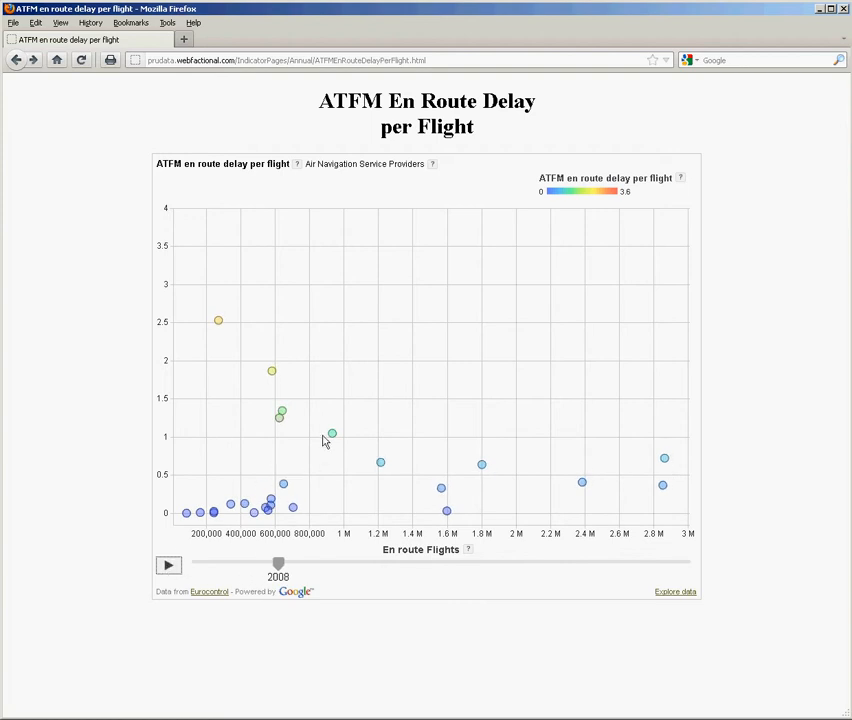
{"action": "mouse_move", "coordinate": [332, 436]}
{"action": "left_click", "coordinate": [675, 592]}
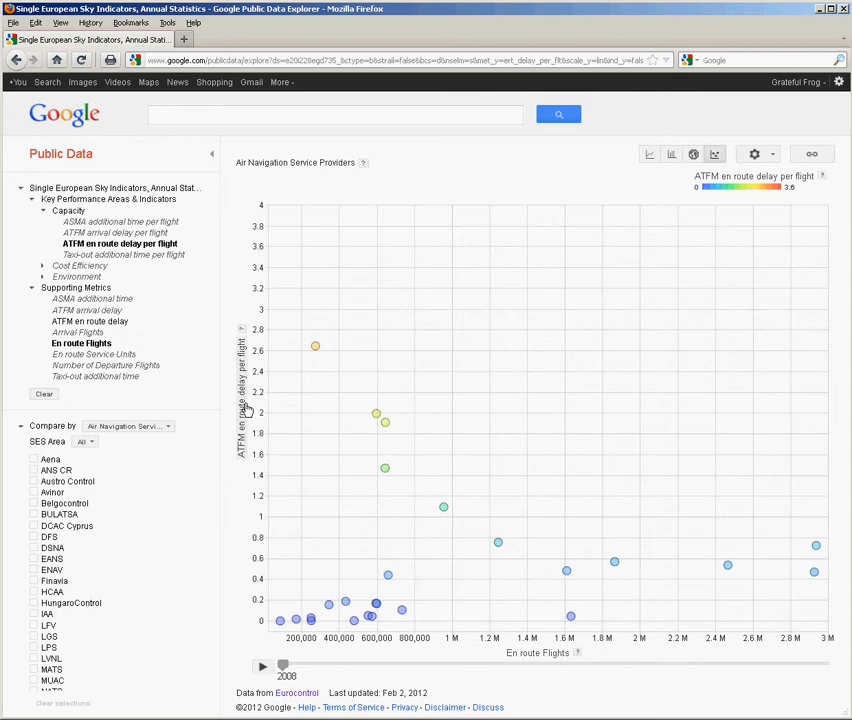
Step: Examine the chart-axis options for ATFM en route delay per flight, and play the bubble chart animation from 2008, pausing at 2009
{"action": "left_click", "coordinate": [163, 246]}
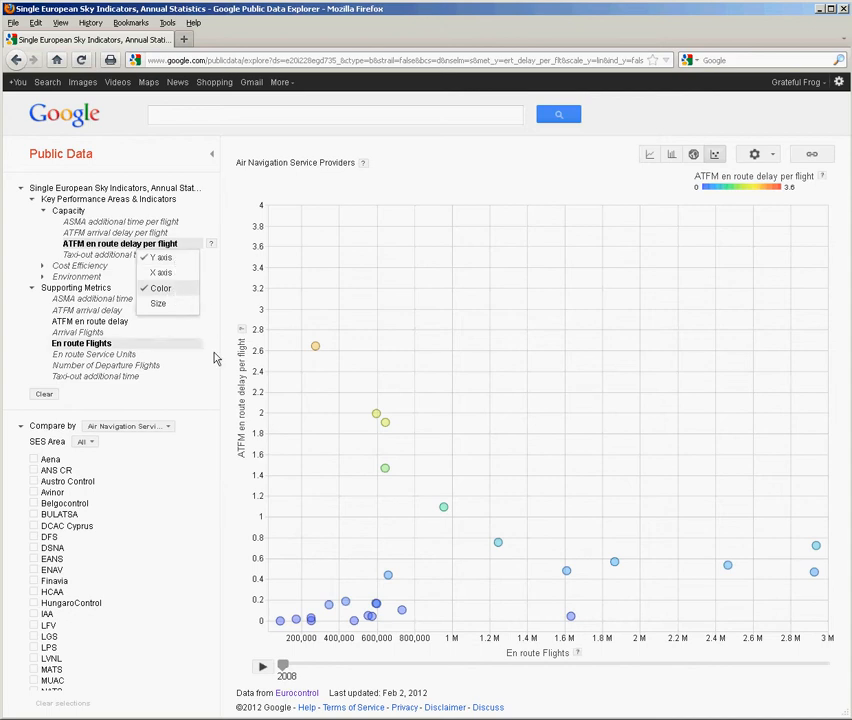
{"action": "left_click", "coordinate": [115, 350]}
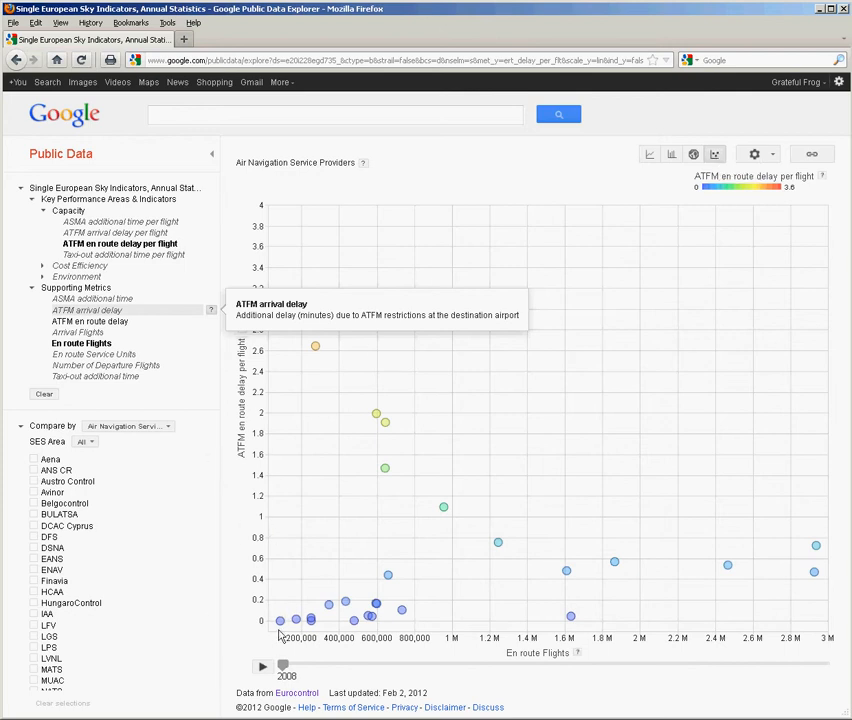
{"action": "left_click", "coordinate": [262, 666]}
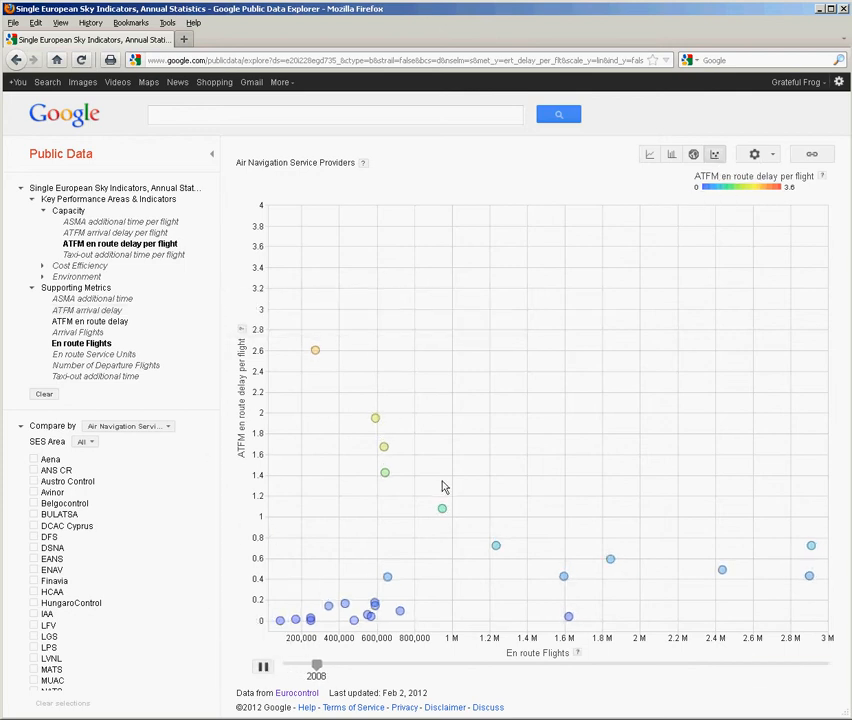
{"action": "mouse_move", "coordinate": [375, 429]}
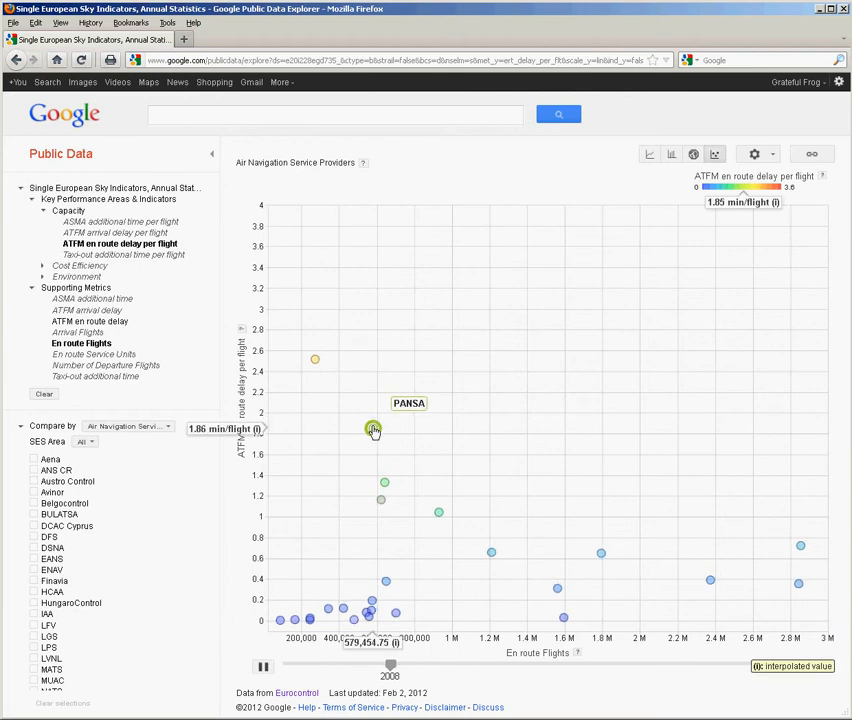
{"action": "left_click", "coordinate": [263, 666]}
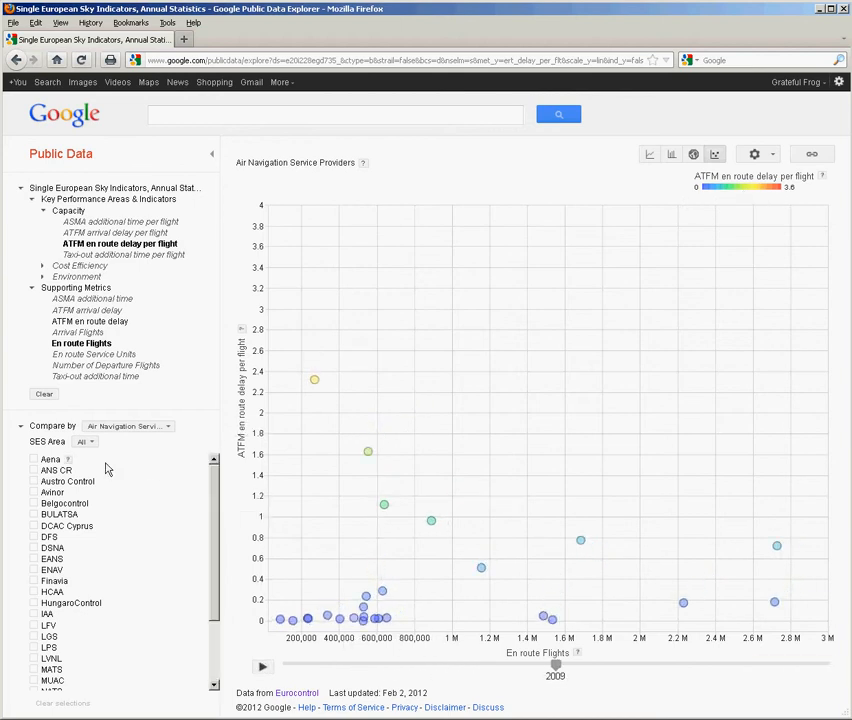
Step: Highlight the providers Aena, Belgocontrol, ENAV and NAVIAIR in the bubble chart and play the animation through to 2010
{"action": "left_click", "coordinate": [35, 461]}
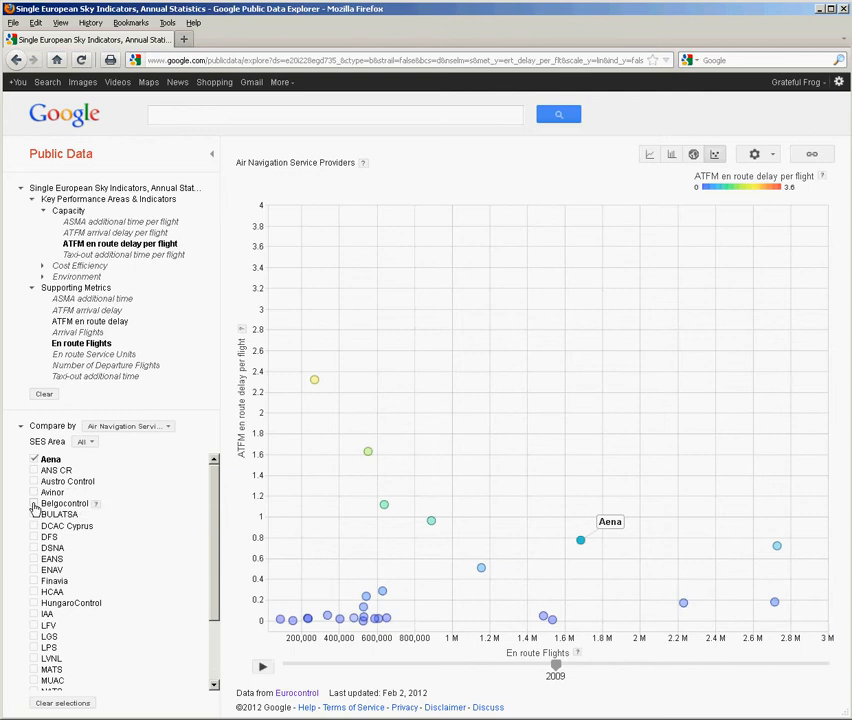
{"action": "left_click", "coordinate": [35, 503]}
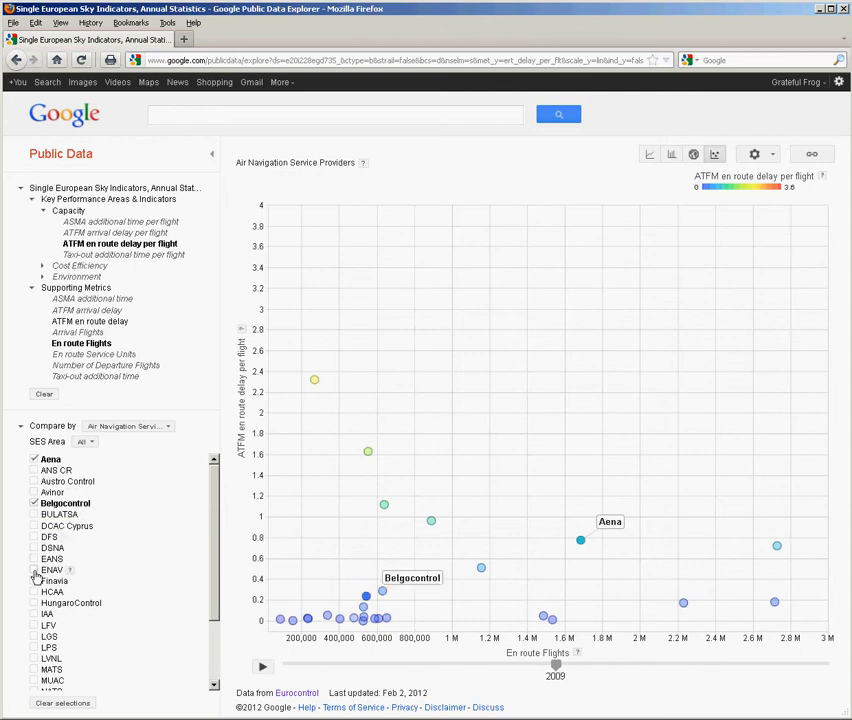
{"action": "left_click", "coordinate": [35, 571]}
{"action": "scroll", "coordinate": [34, 640], "scroll_direction": "down", "scroll_amount": 1}
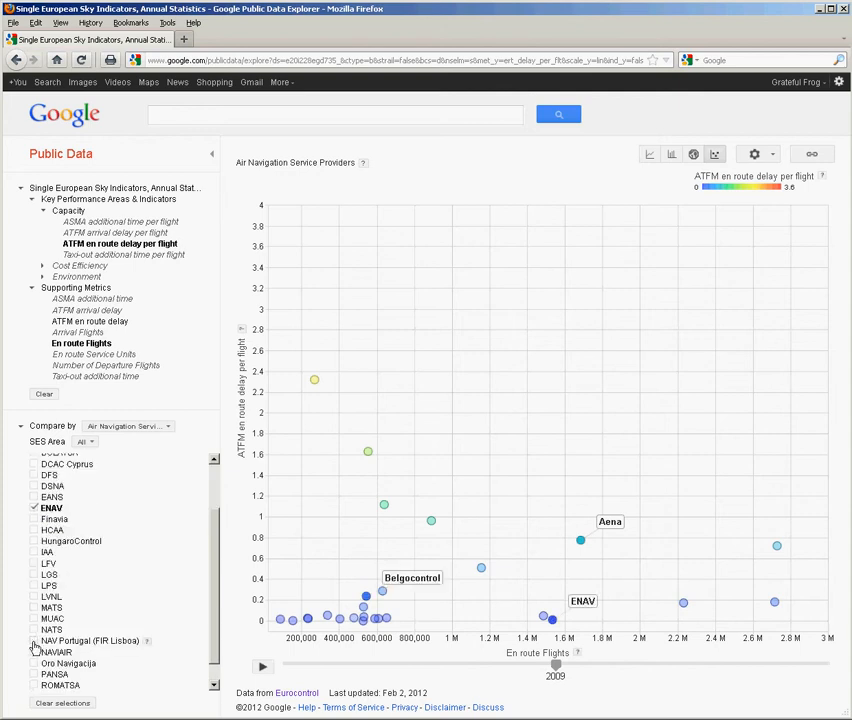
{"action": "left_click", "coordinate": [35, 652]}
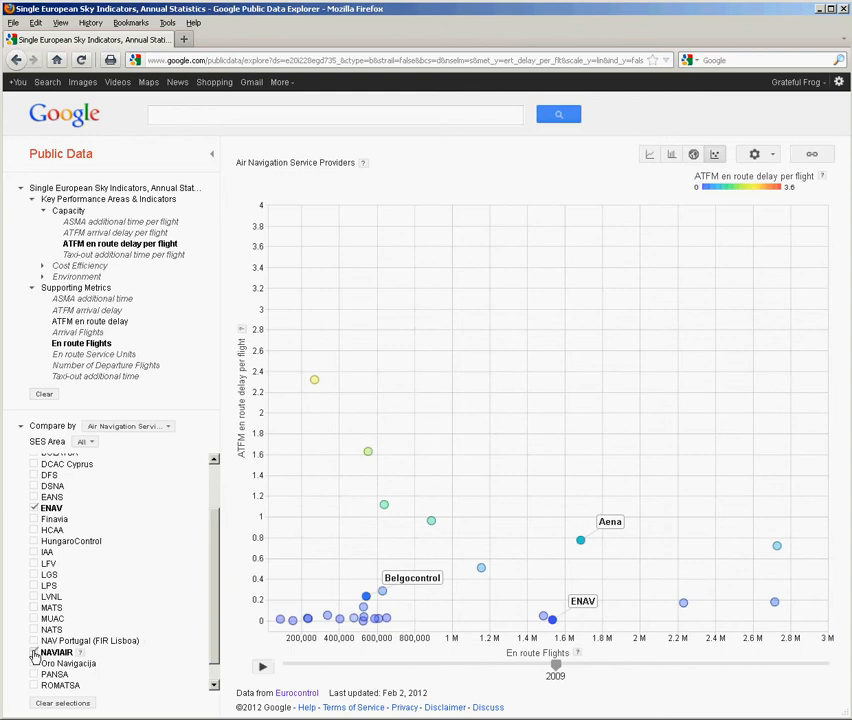
{"action": "left_click", "coordinate": [263, 669]}
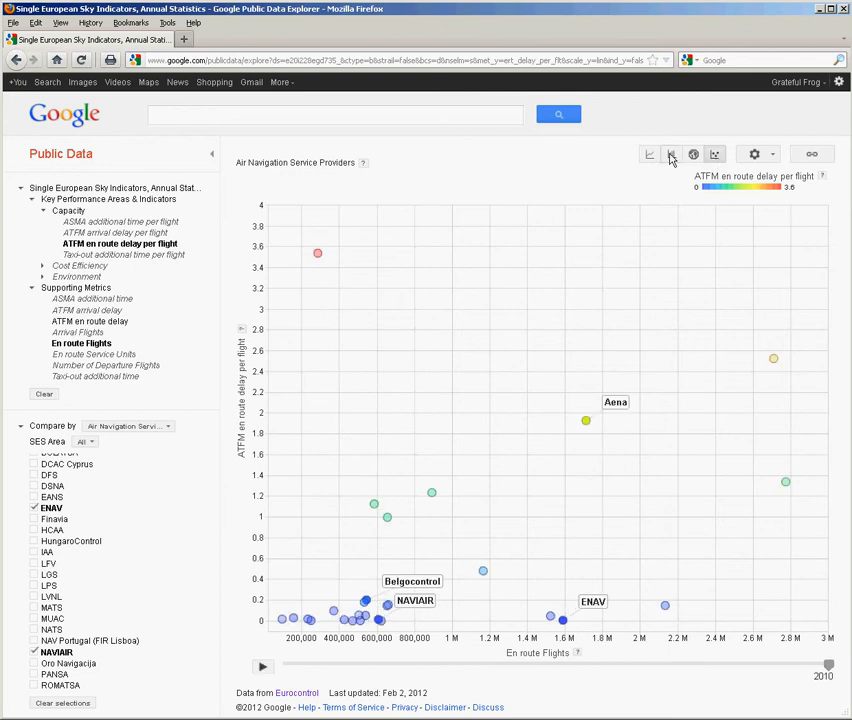
Step: Switch to a bar chart, play it and pause at 2011, and highlight the tallest bar, DCAC Cyprus
{"action": "left_click", "coordinate": [671, 156]}
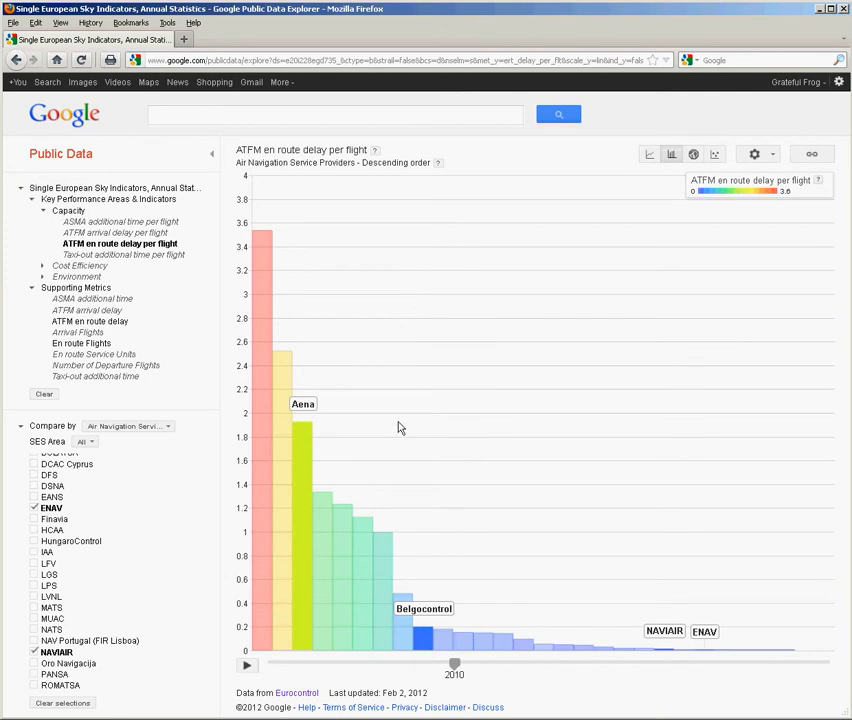
{"action": "left_click", "coordinate": [246, 666]}
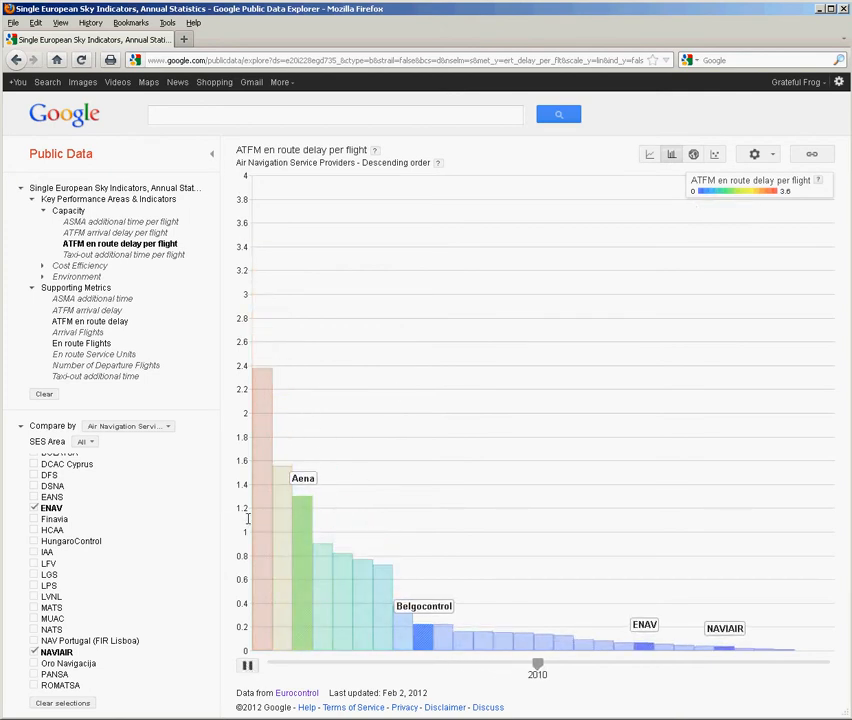
{"action": "left_click", "coordinate": [247, 666]}
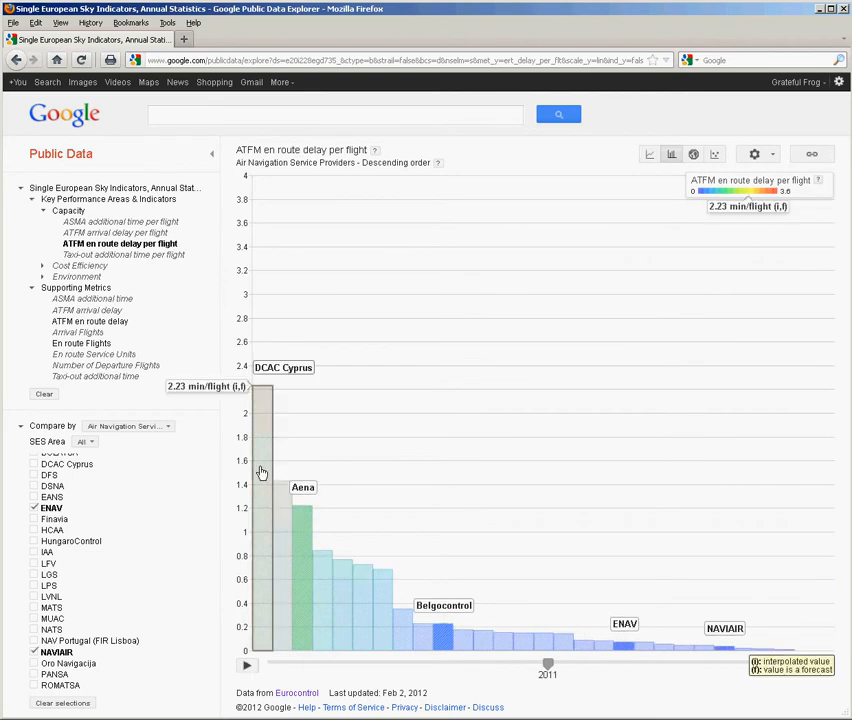
{"action": "left_click", "coordinate": [305, 384]}
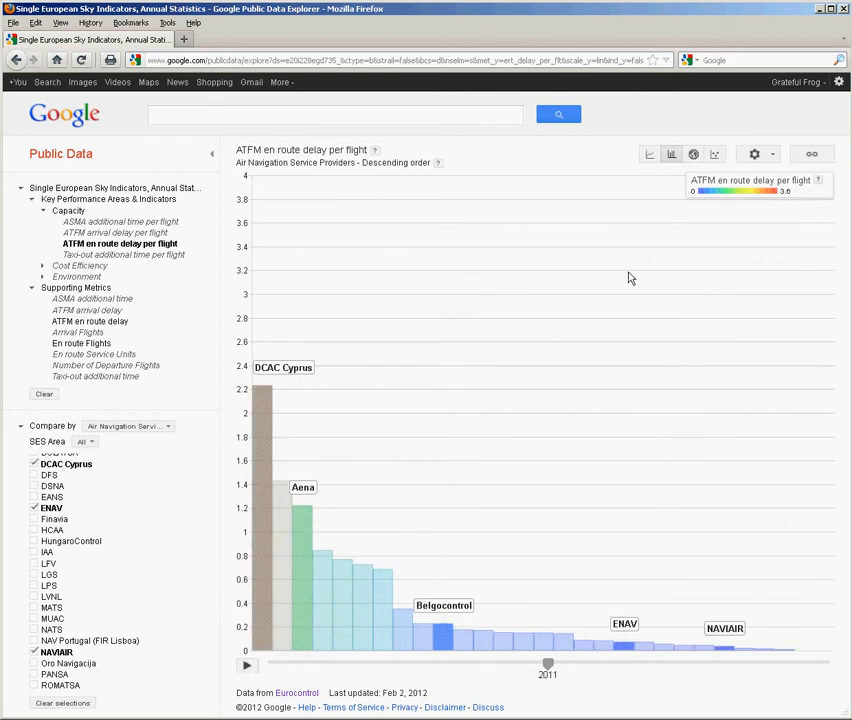
Step: View the selected providers as a line chart, and switch to the map chart with the timeline set to 2009
{"action": "left_click", "coordinate": [652, 155]}
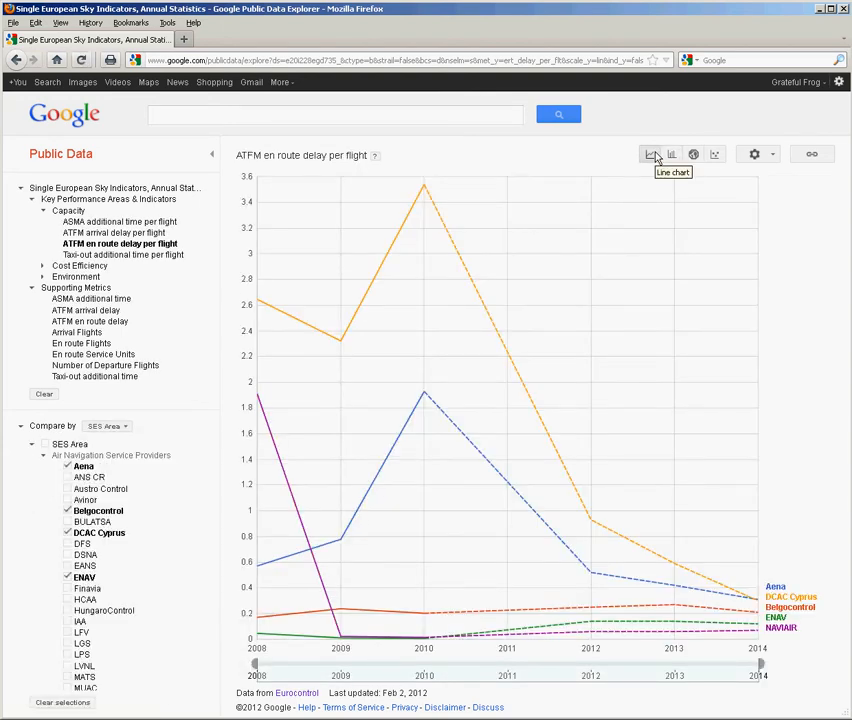
{"action": "left_click", "coordinate": [693, 156]}
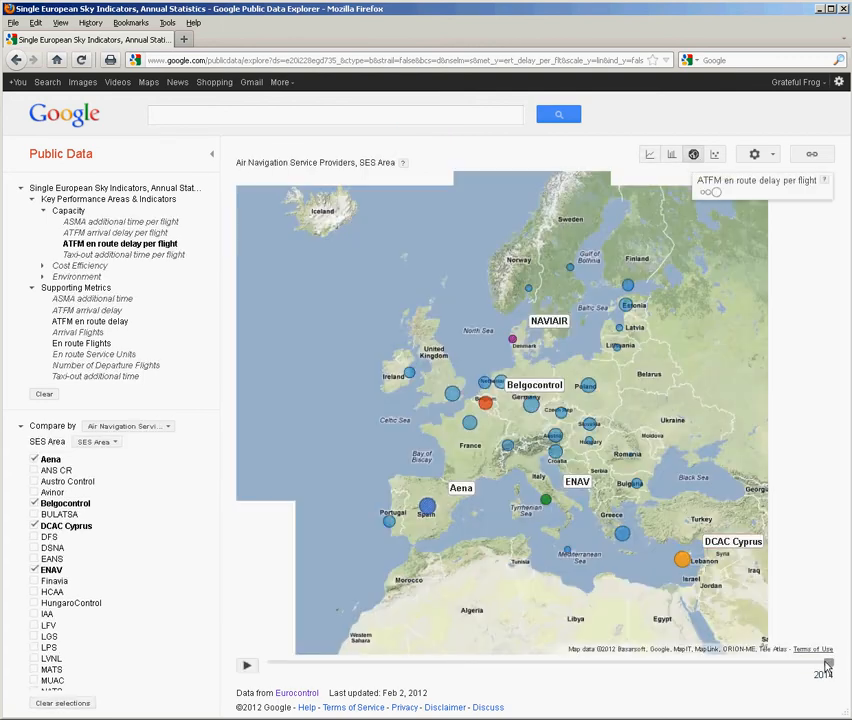
{"action": "left_click_drag", "start_coordinate": [828, 666], "coordinate": [394, 660]}
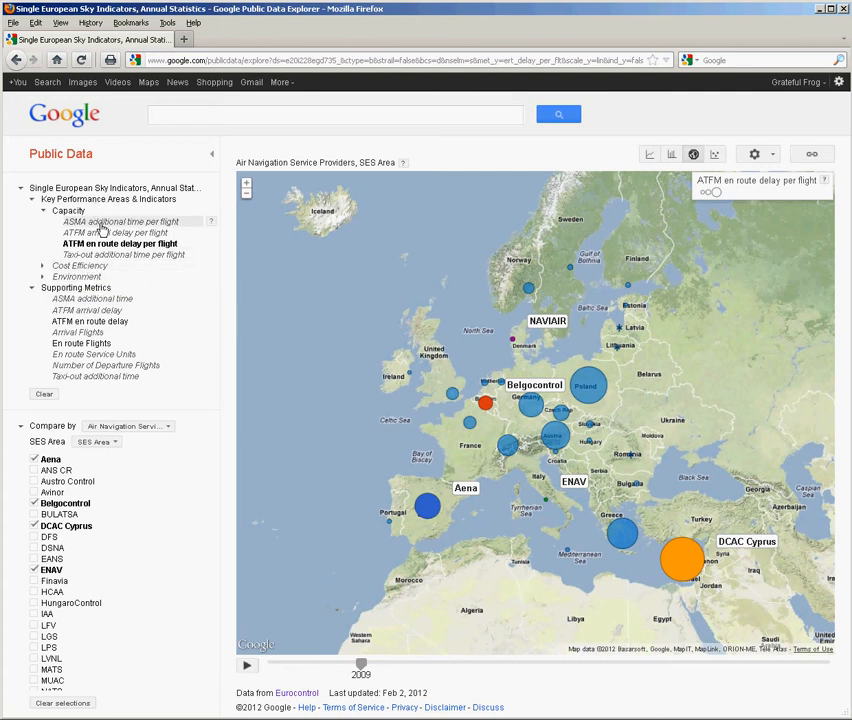
Step: Assign ASMA additional time per flight to the map's color and remove ATFM en route delay per flight from the chart
{"action": "left_click", "coordinate": [101, 228]}
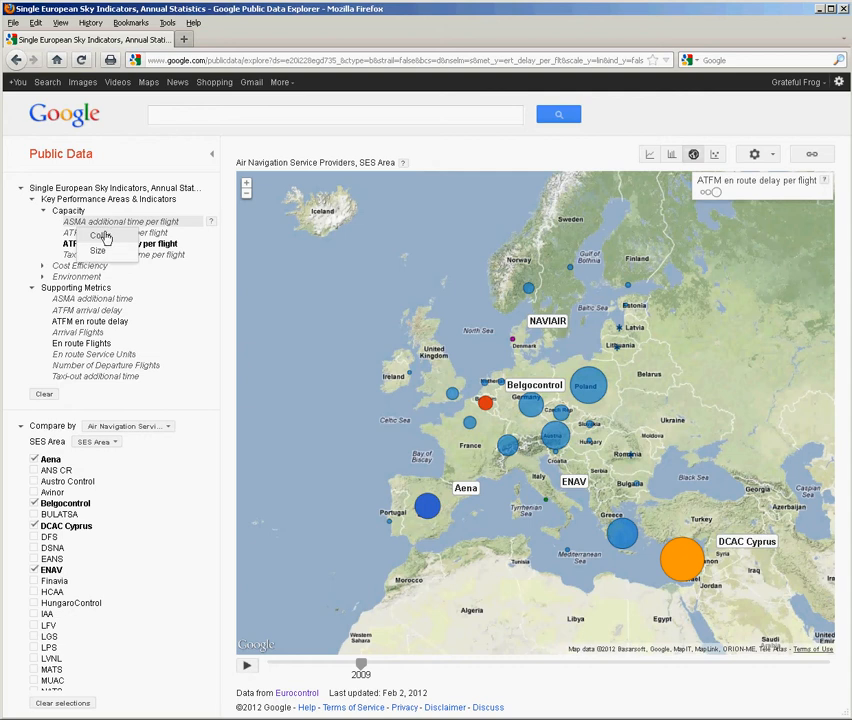
{"action": "left_click", "coordinate": [106, 235]}
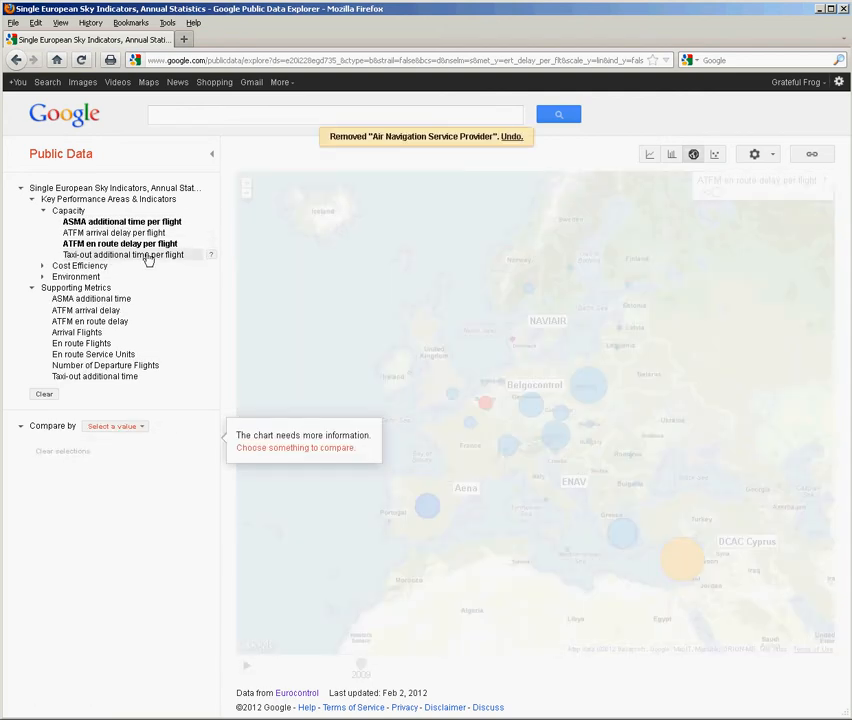
{"action": "left_click", "coordinate": [168, 229]}
{"action": "left_click", "coordinate": [125, 244]}
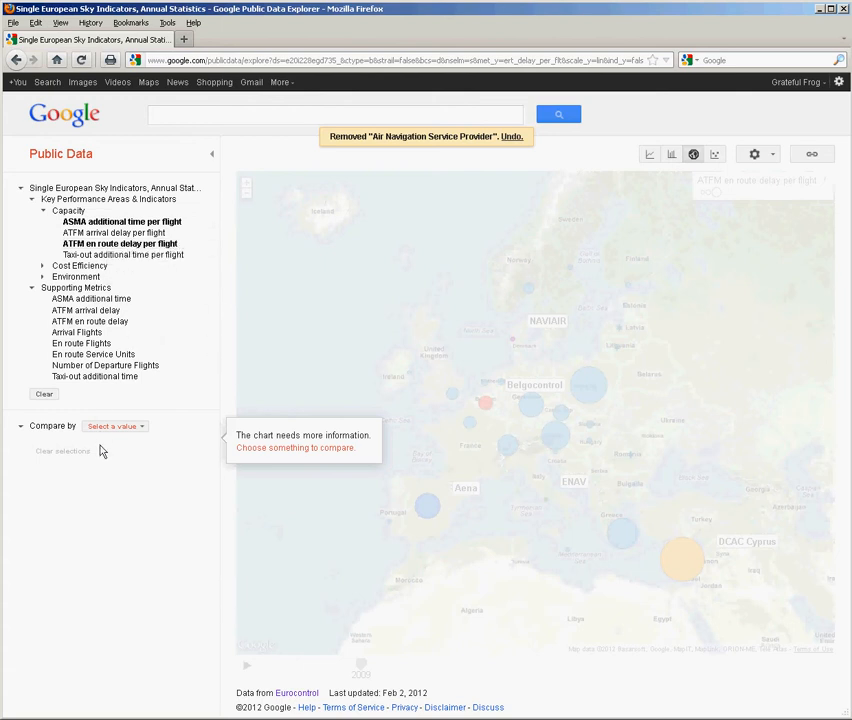
{"action": "left_click", "coordinate": [130, 244]}
{"action": "left_click", "coordinate": [139, 273]}
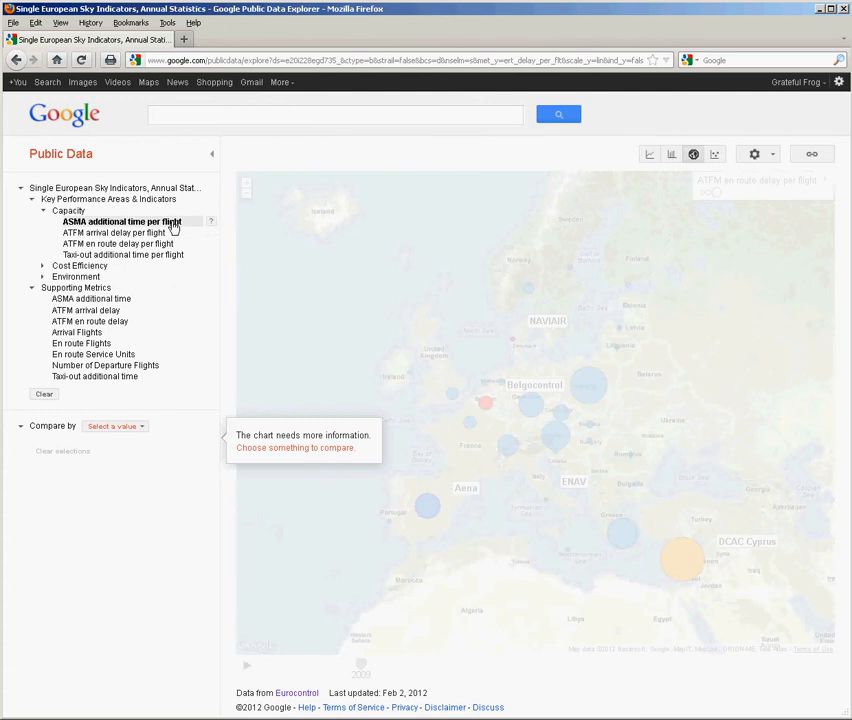
Step: Display ASMA additional time per flight as a bubble chart compared by Airport
{"action": "left_click", "coordinate": [172, 225]}
{"action": "left_click", "coordinate": [176, 225]}
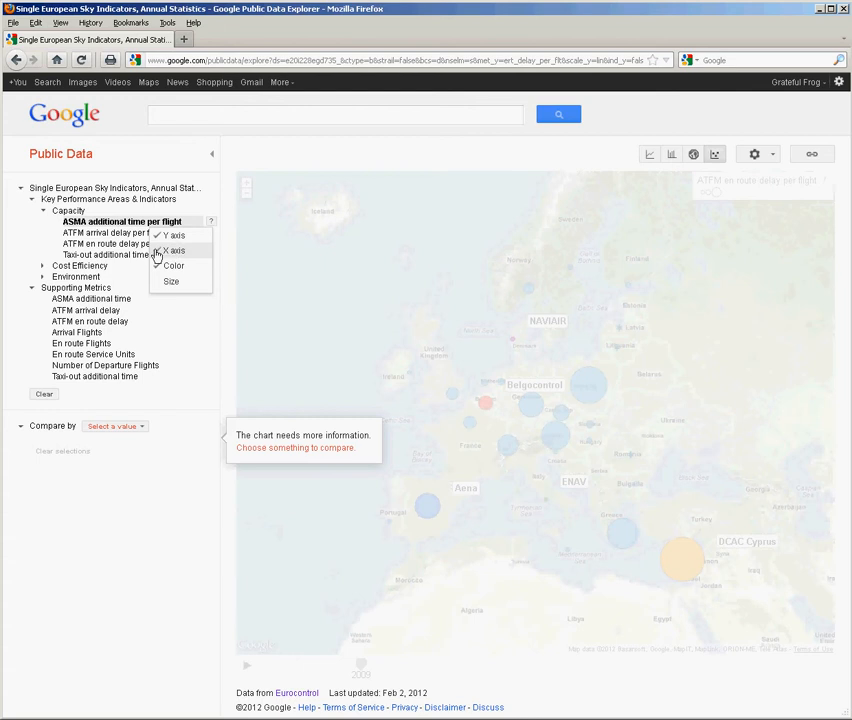
{"action": "left_click", "coordinate": [141, 428]}
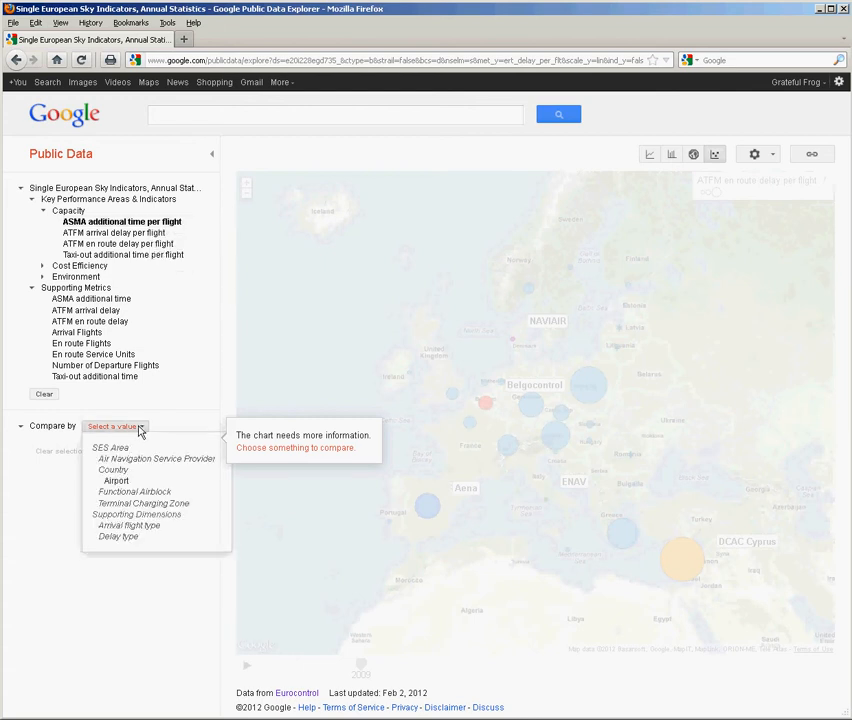
{"action": "left_click", "coordinate": [120, 481]}
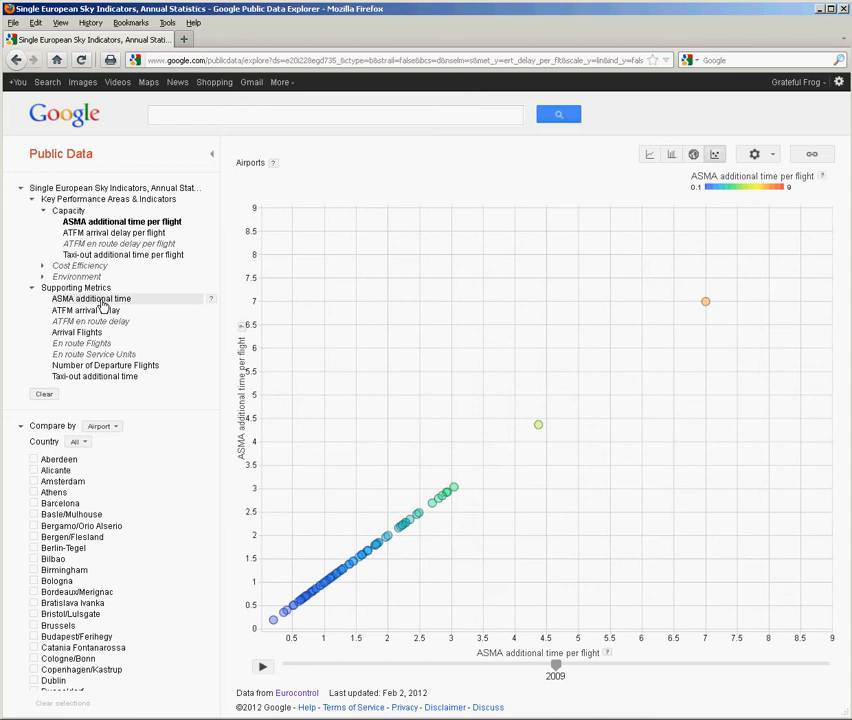
Step: Plot Arrival Flights on the X axis, filtered by the ASMA supporting dimension
{"action": "left_click", "coordinate": [95, 333]}
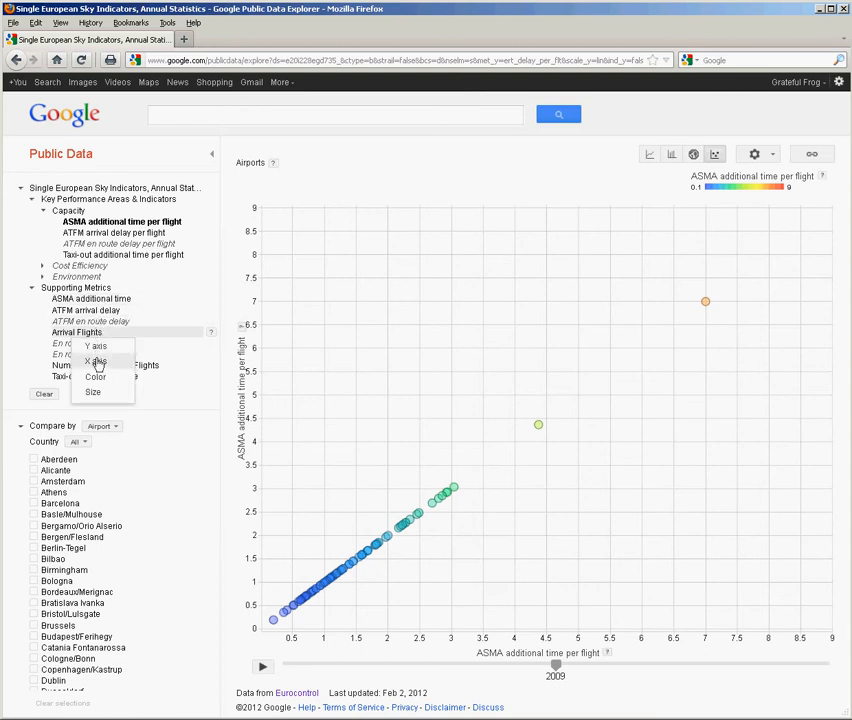
{"action": "left_click", "coordinate": [97, 362]}
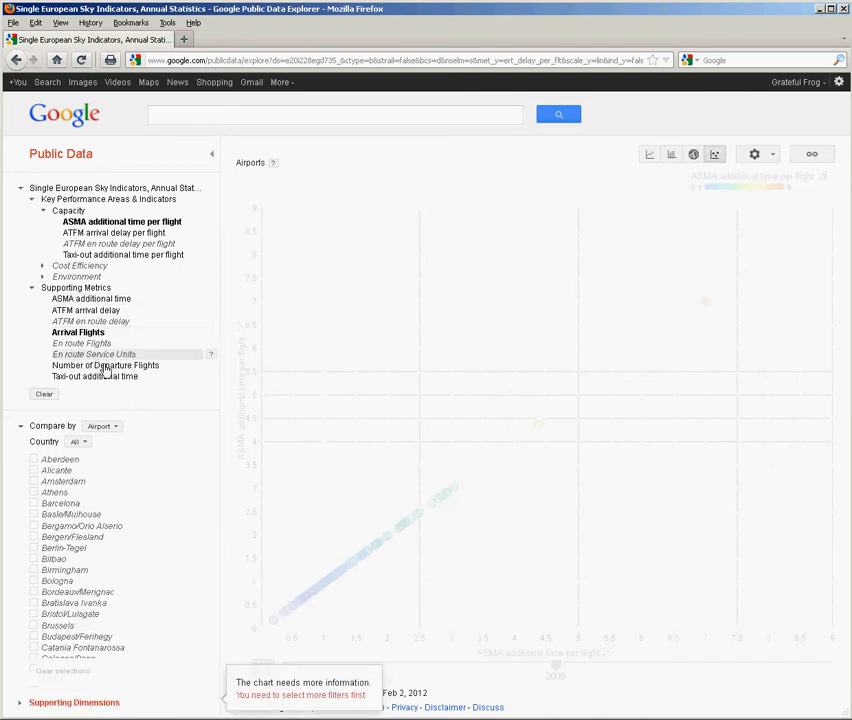
{"action": "left_click", "coordinate": [59, 703]}
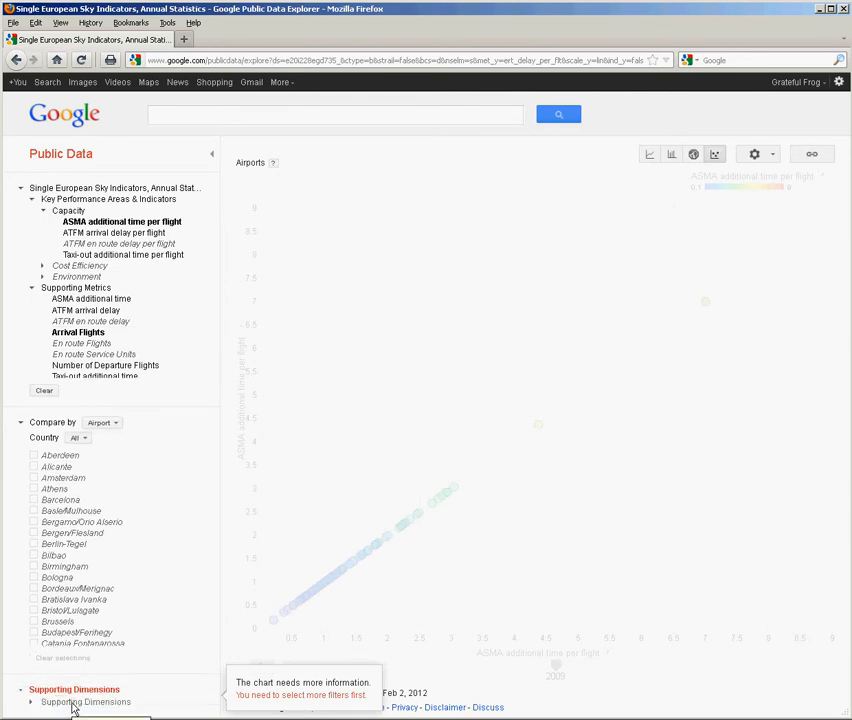
{"action": "left_click", "coordinate": [32, 703]}
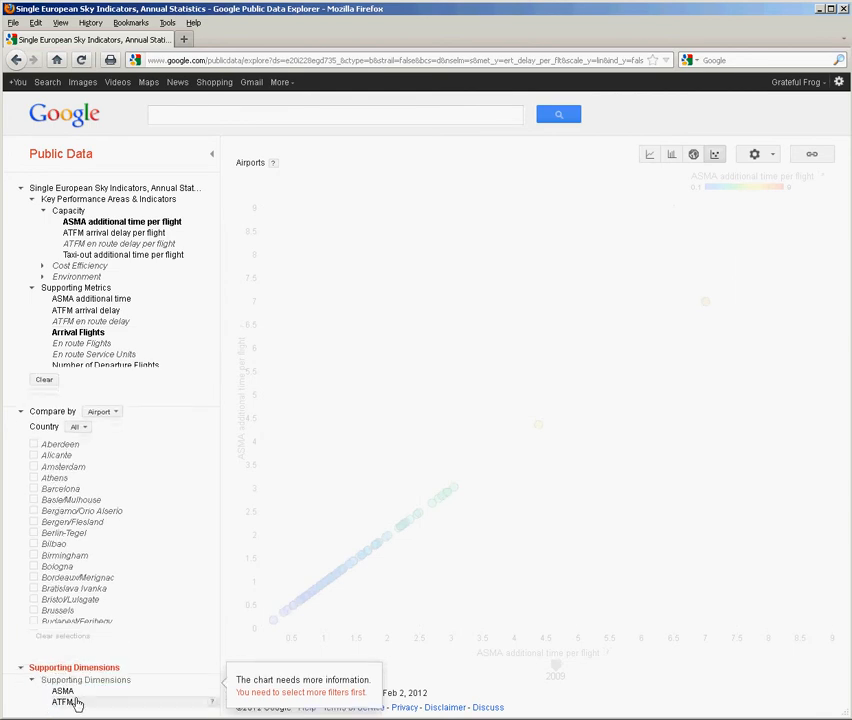
{"action": "left_click", "coordinate": [66, 698]}
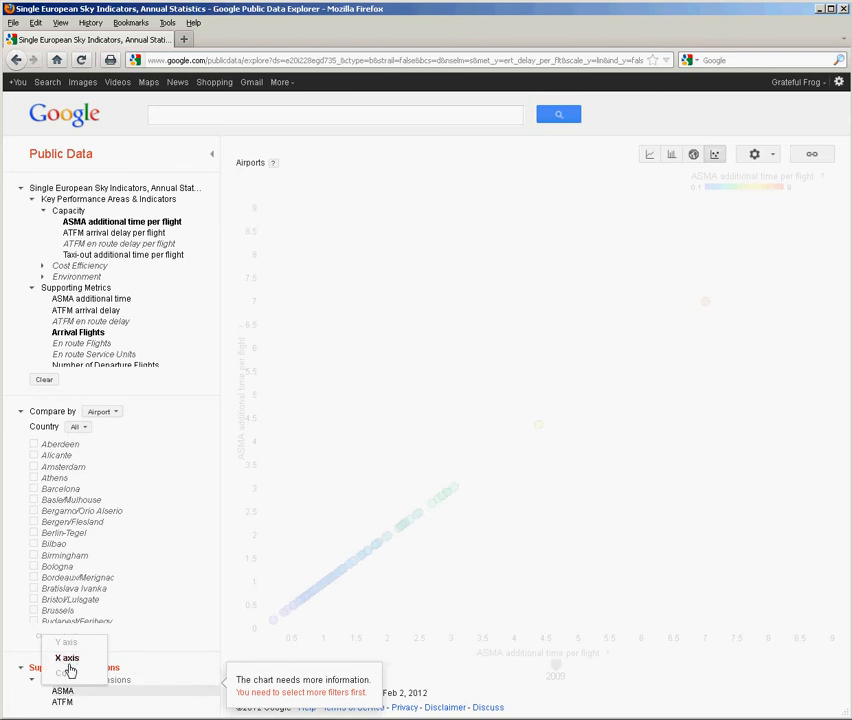
{"action": "left_click", "coordinate": [70, 662]}
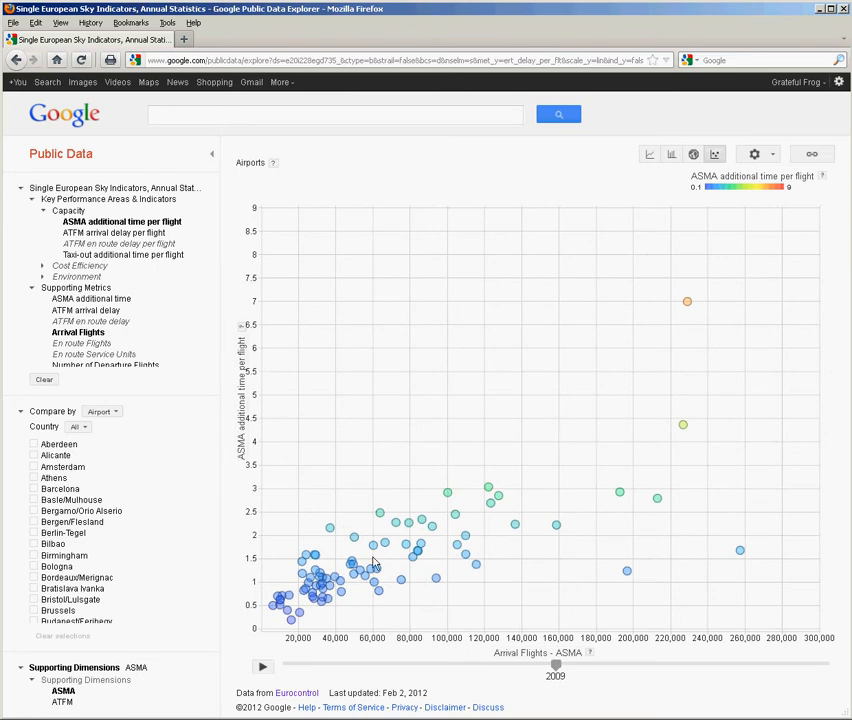
Step: Move the airport bubble chart's timeline back to 2008 and expand the Environment indicators
{"action": "left_click_drag", "start_coordinate": [557, 669], "coordinate": [506, 658]}
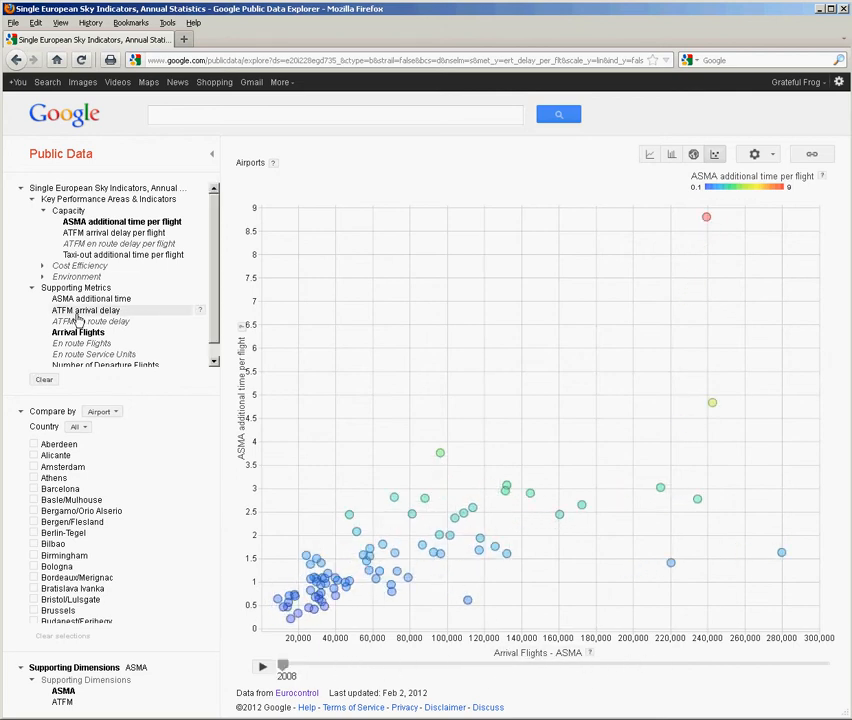
{"action": "left_click", "coordinate": [43, 278]}
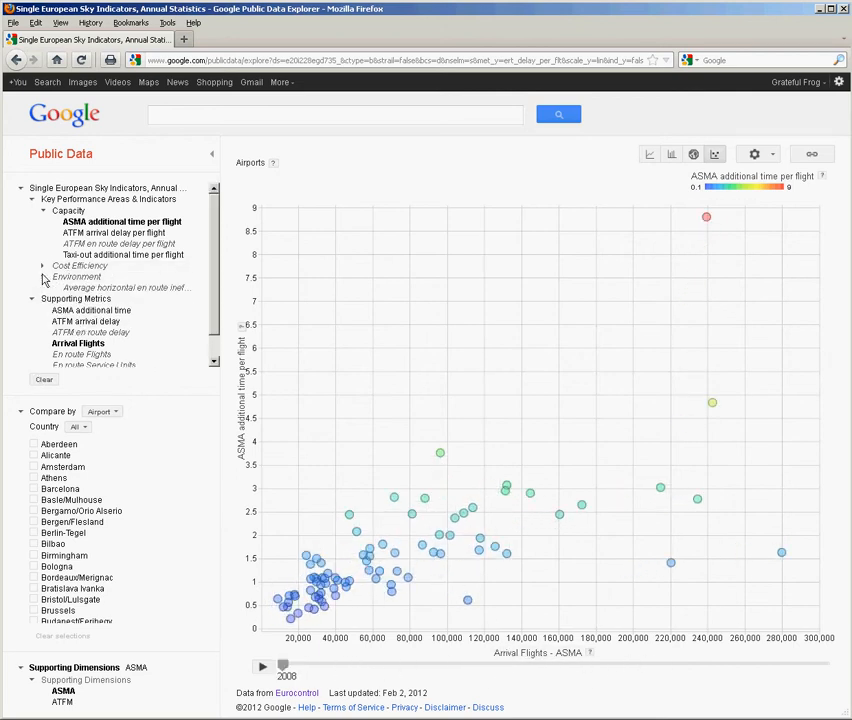
Step: Expand the Cost Efficiency indicators and their En Route Air Navigation Services group
{"action": "left_click", "coordinate": [43, 266]}
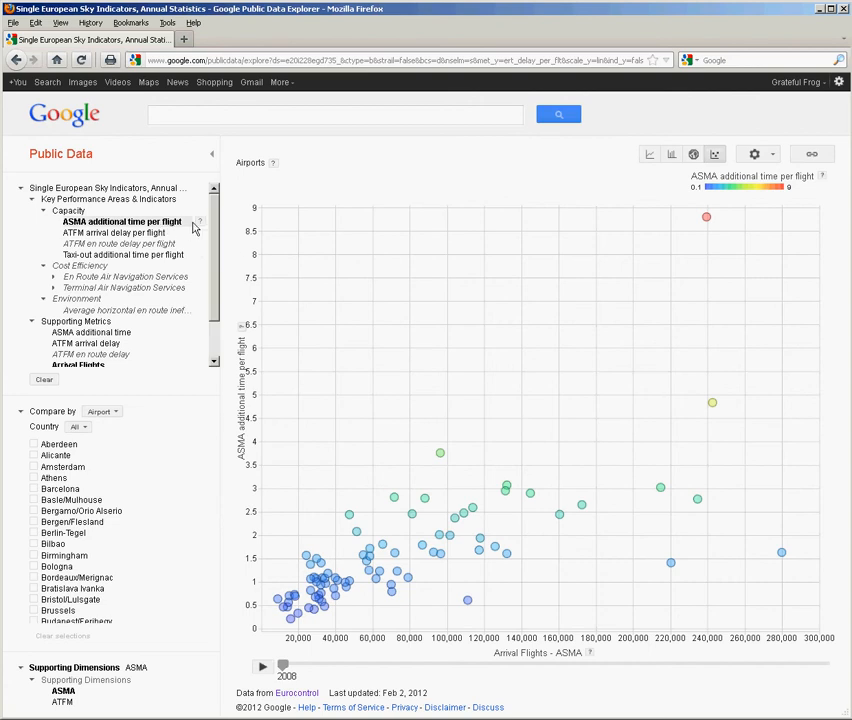
{"action": "mouse_move", "coordinate": [197, 228]}
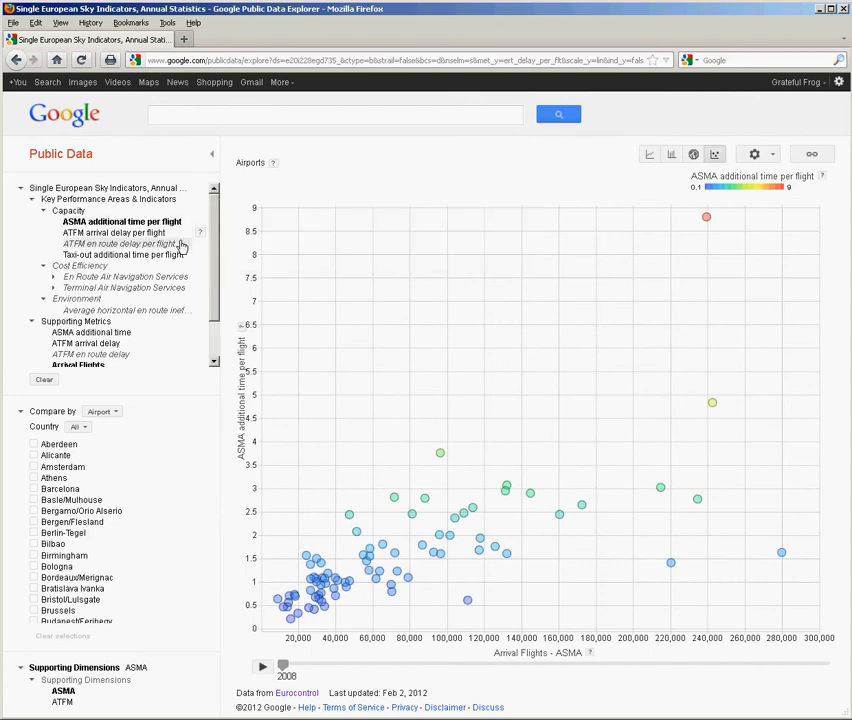
{"action": "left_click", "coordinate": [155, 280]}
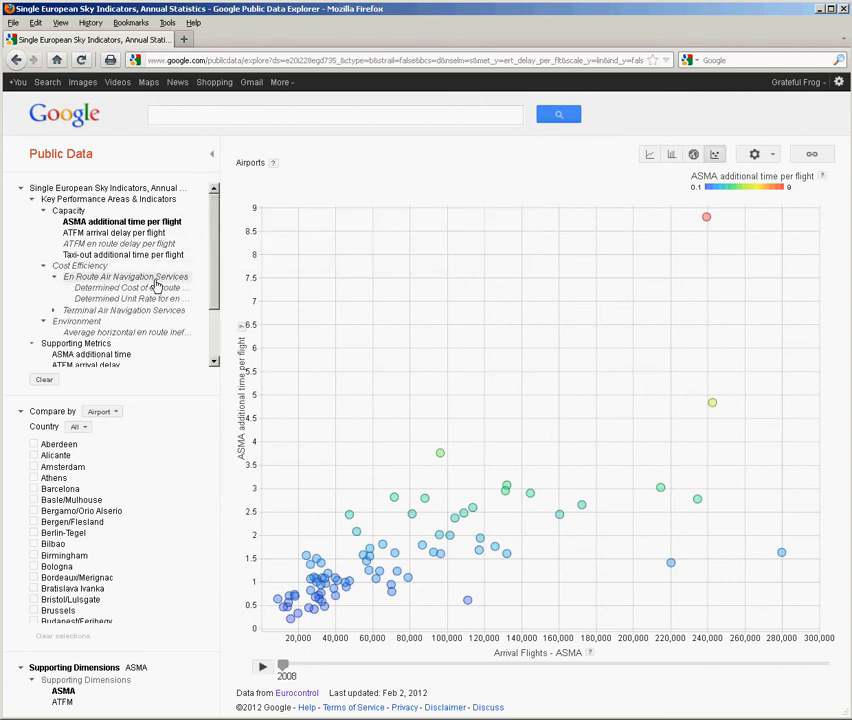
Step: Review the linked metadata article for Determined Cost of en route ANS in real terms and return to the airport bubble chart
{"action": "left_click", "coordinate": [161, 290]}
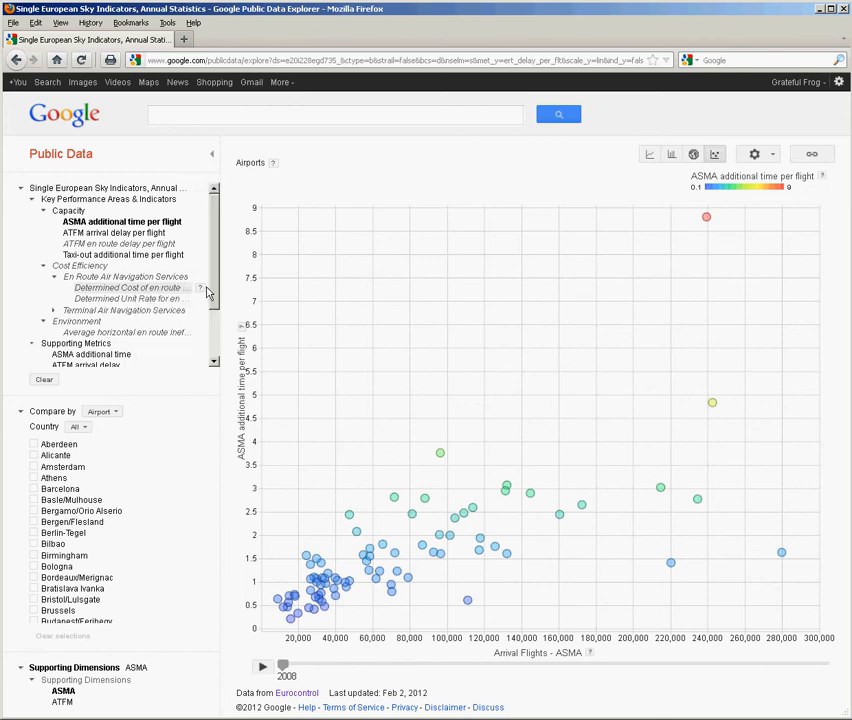
{"action": "mouse_move", "coordinate": [200, 291]}
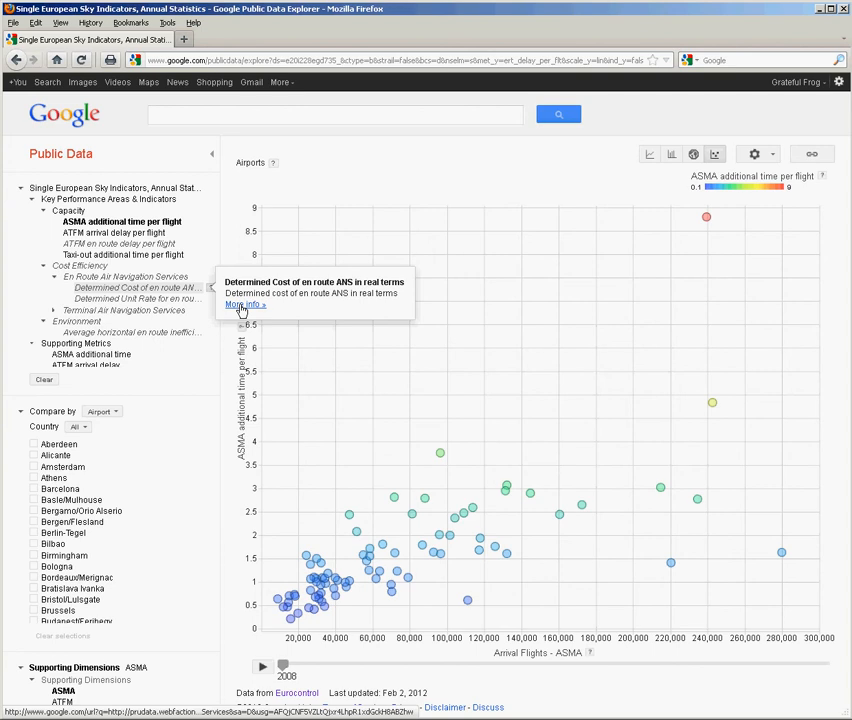
{"action": "left_click", "coordinate": [242, 305]}
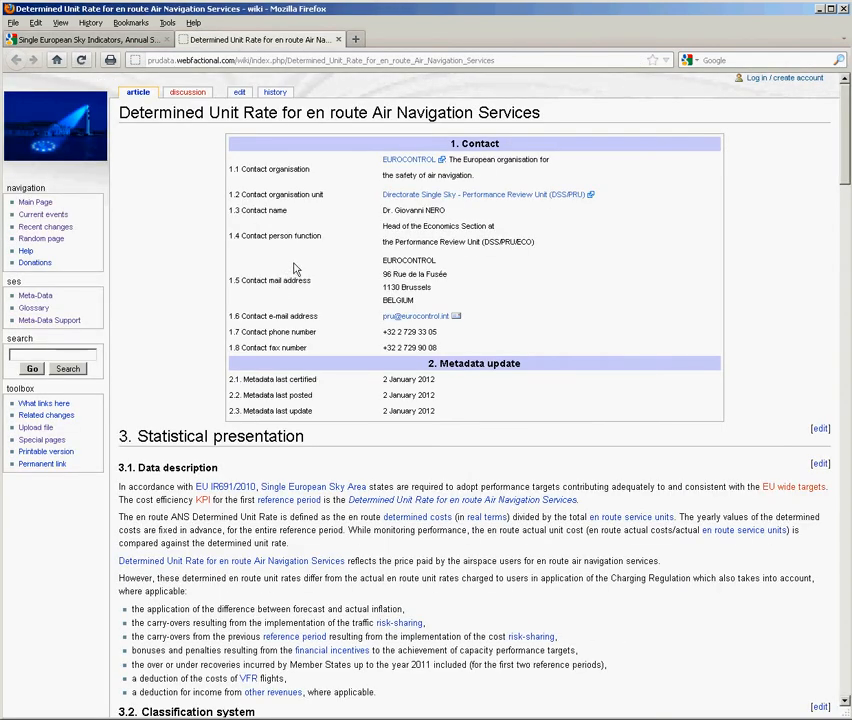
{"action": "scroll", "coordinate": [464, 438], "scroll_direction": "down", "scroll_amount": 10}
{"action": "scroll", "coordinate": [464, 435], "scroll_direction": "up", "scroll_amount": 7}
{"action": "scroll", "coordinate": [460, 420], "scroll_direction": "down", "scroll_amount": 4}
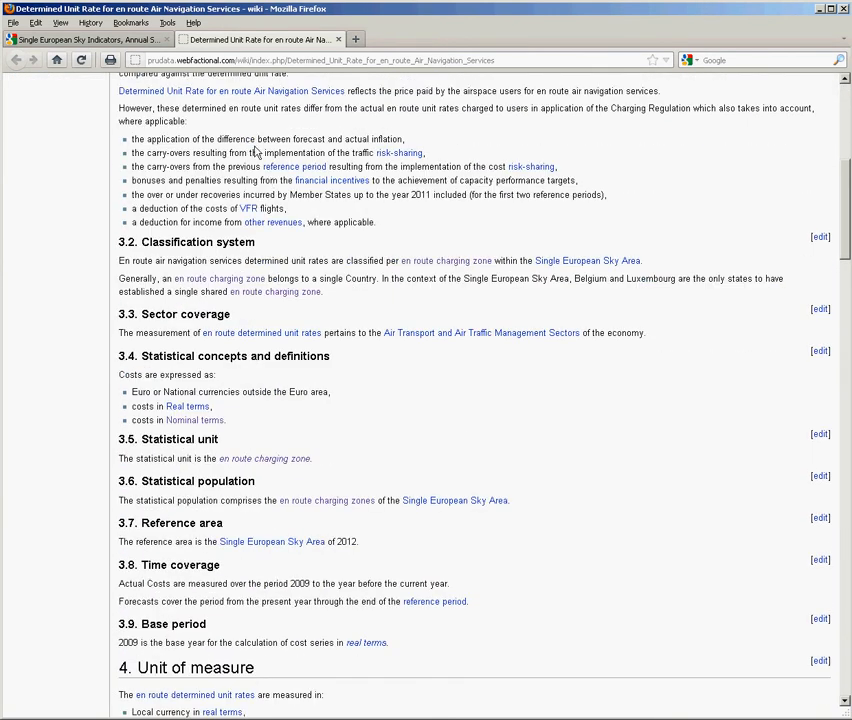
{"action": "left_click", "coordinate": [61, 43]}
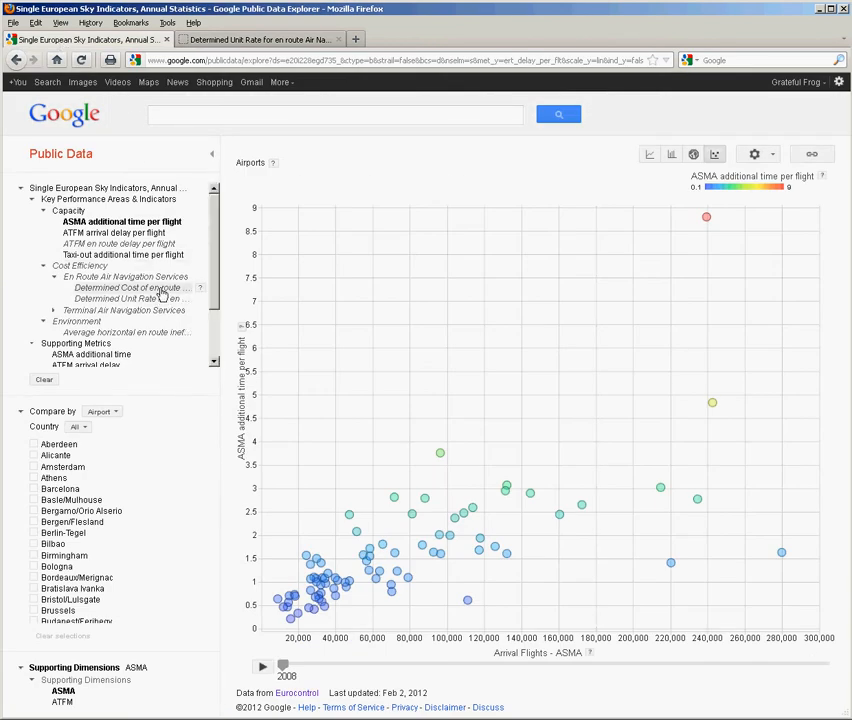